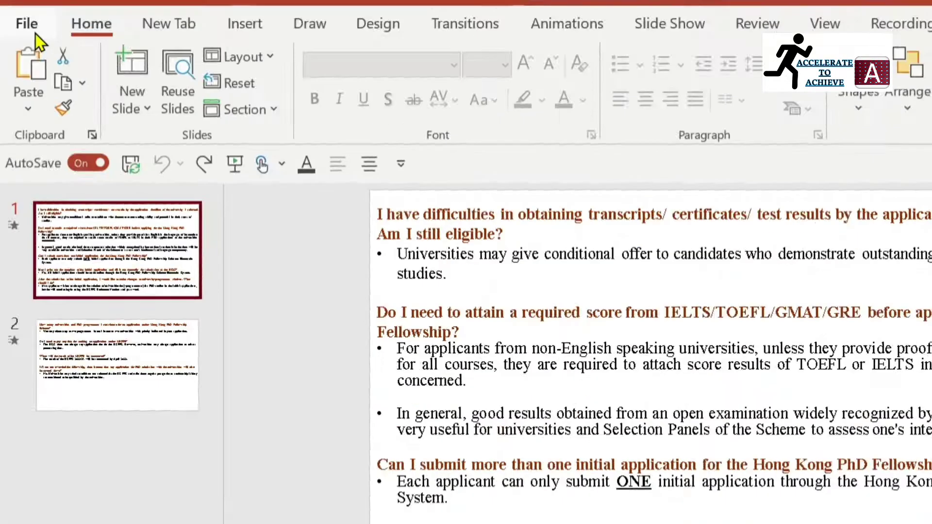
Open the Publish as PDF or XPS dialog from File > Export, proposing FAQs.pdf
click(34, 32)
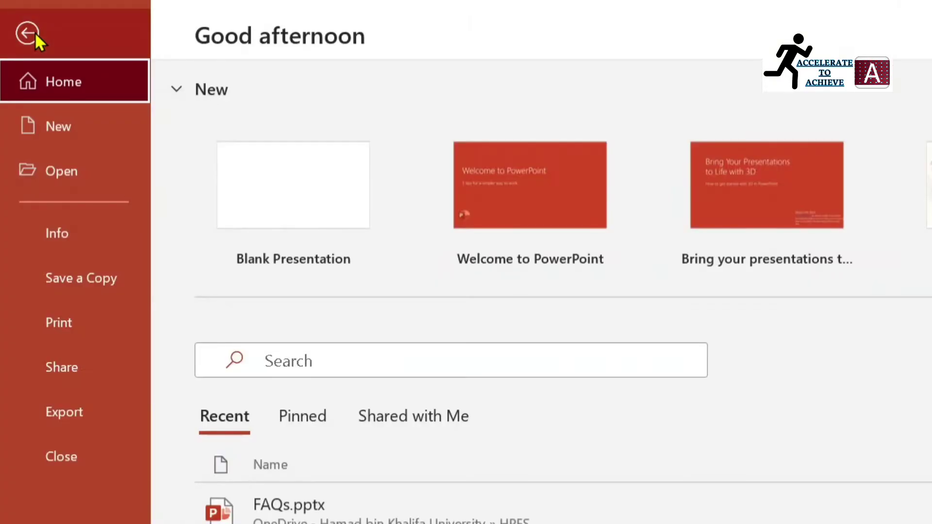
click(74, 401)
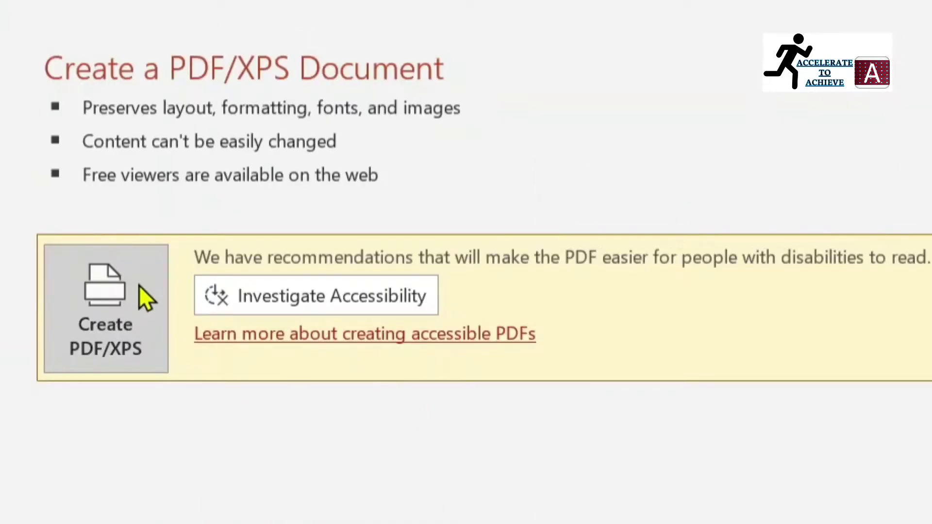
click(103, 315)
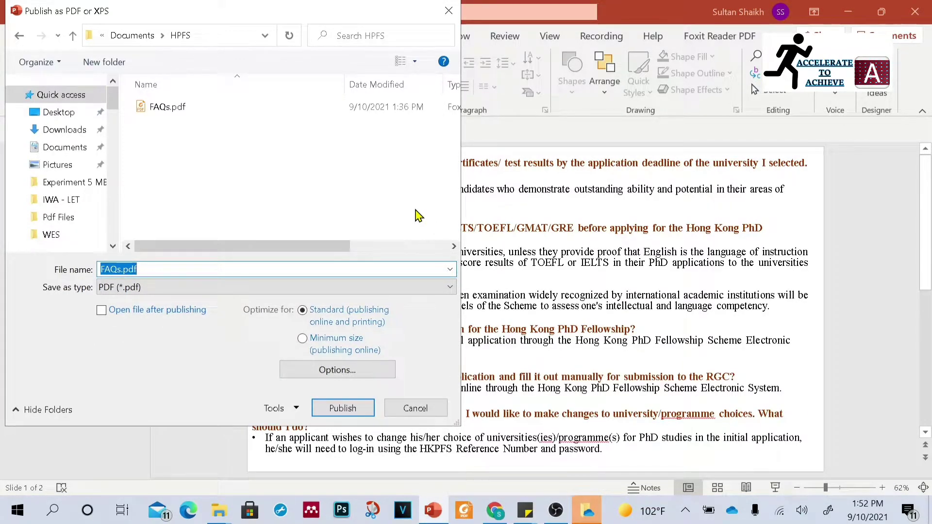
Set the destination to the Desktop's Pdf Files folder and bring up PDF Options
click(39, 113)
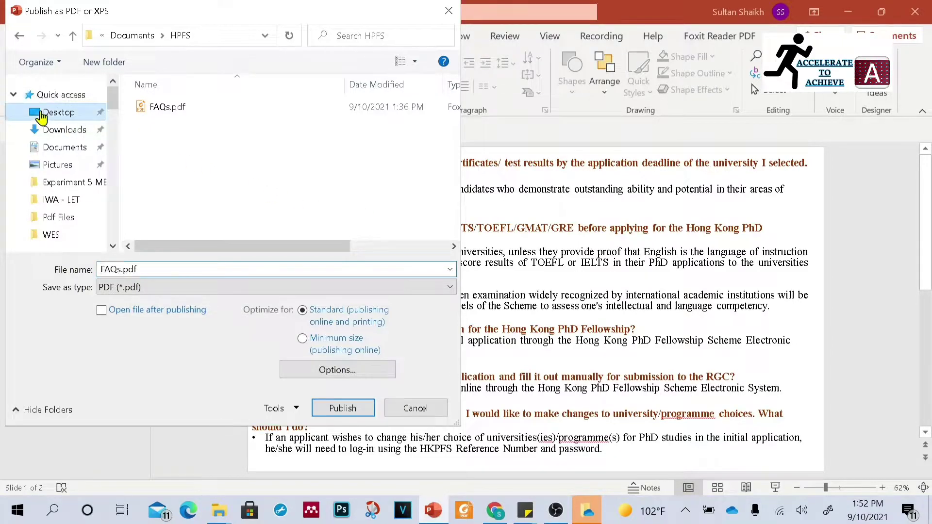
click(347, 180)
double_click(347, 181)
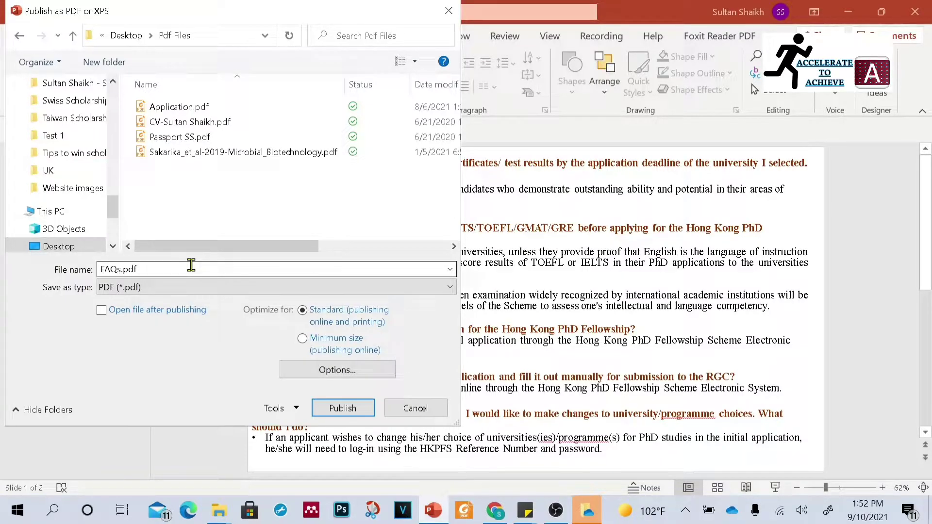
click(301, 374)
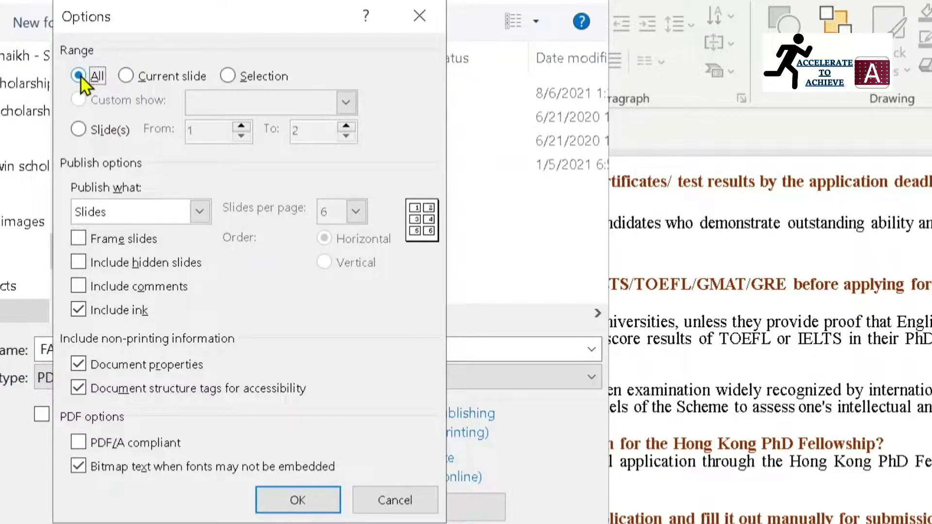
Try Current slide and Selection, then set the range to Slide(s) 1 to 2
click(127, 77)
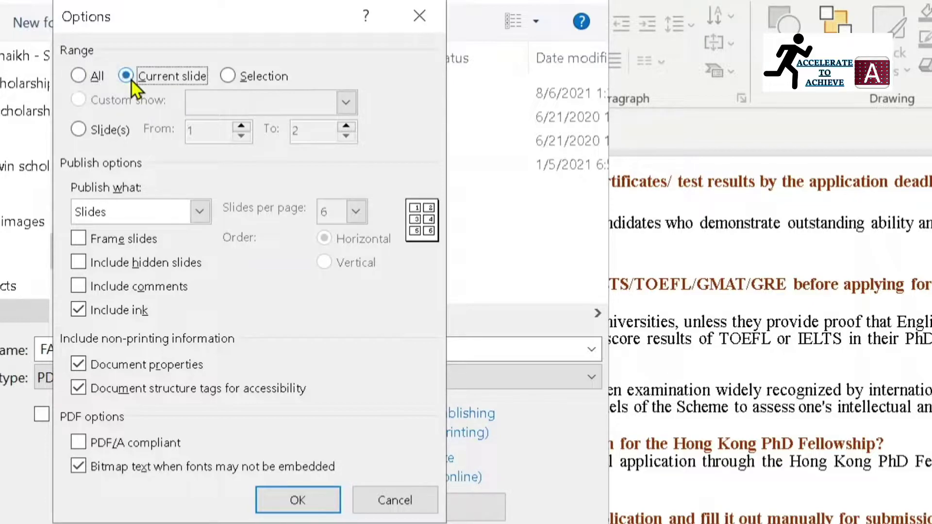
click(228, 76)
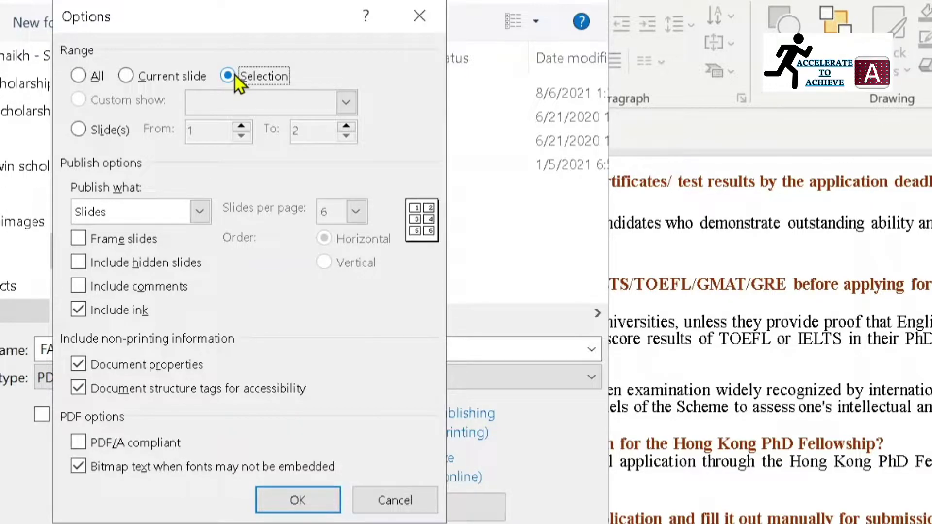
click(90, 127)
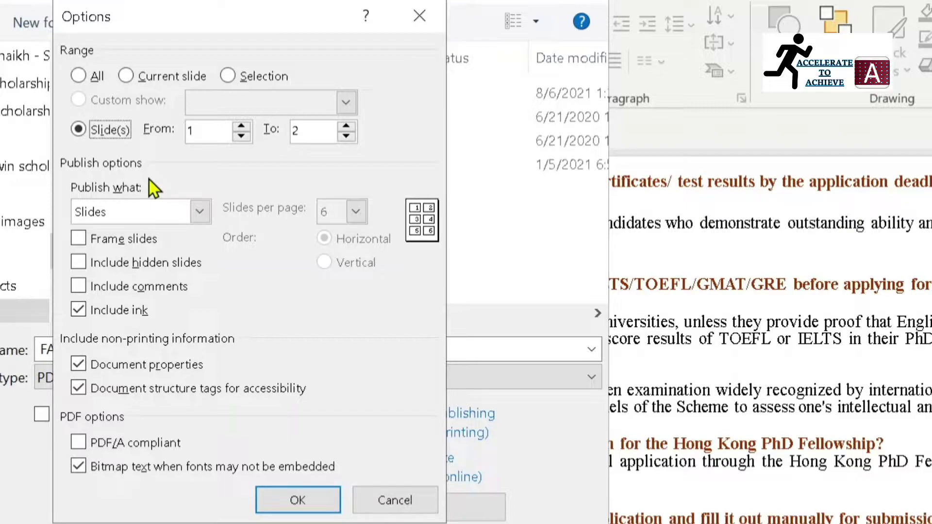
Try Notes pages as the Publish what output
click(198, 215)
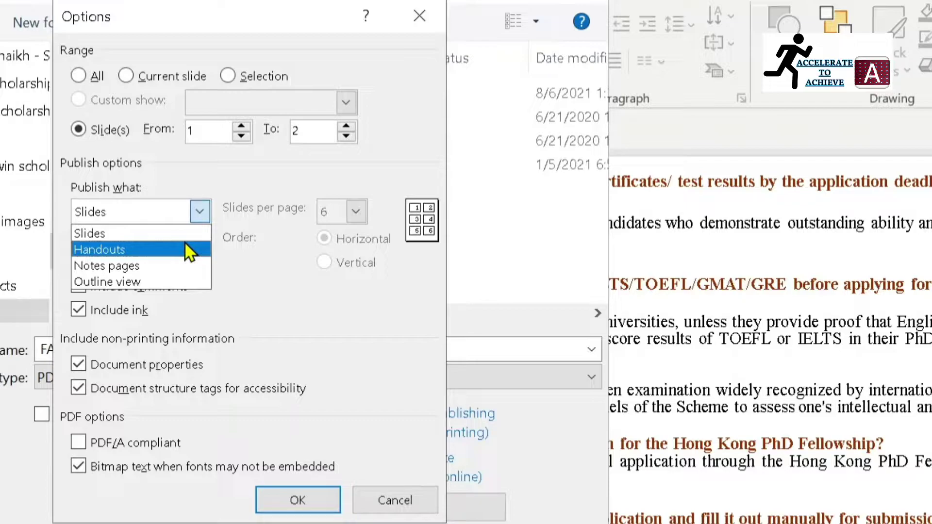
click(182, 266)
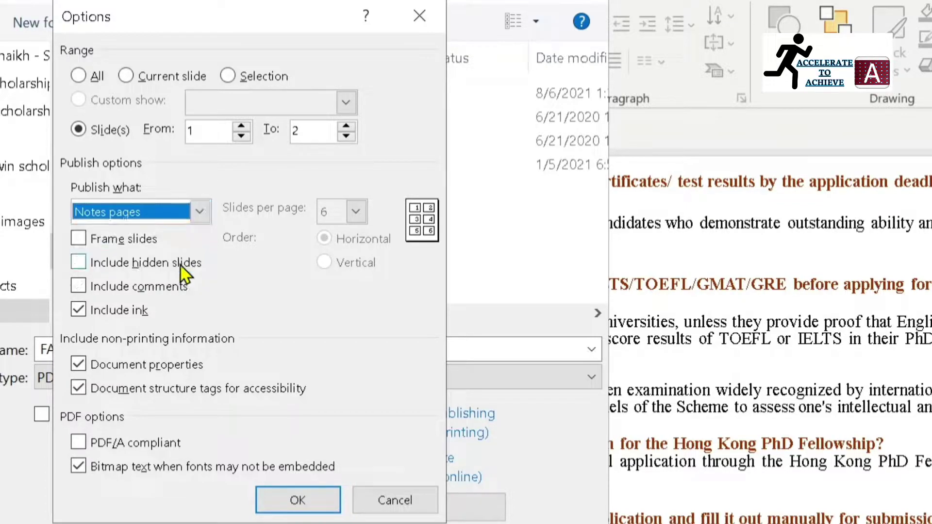
click(193, 202)
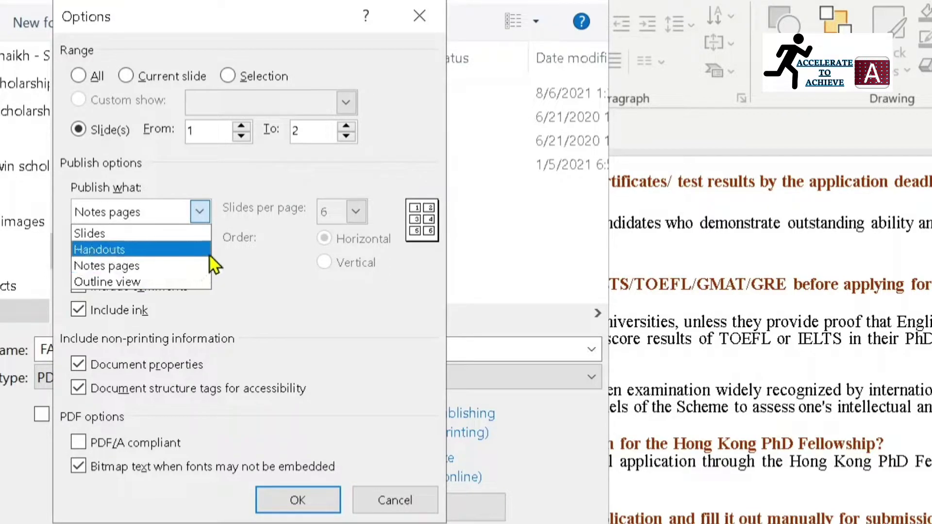
click(224, 248)
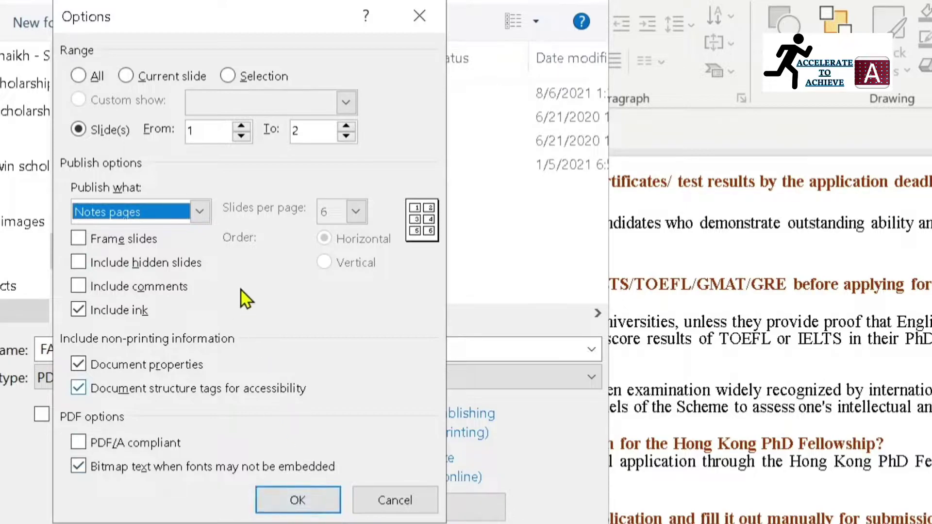
Switch Publish what back to Slides and publish FAQs.pdf into Pdf Files
click(200, 211)
click(167, 236)
click(297, 500)
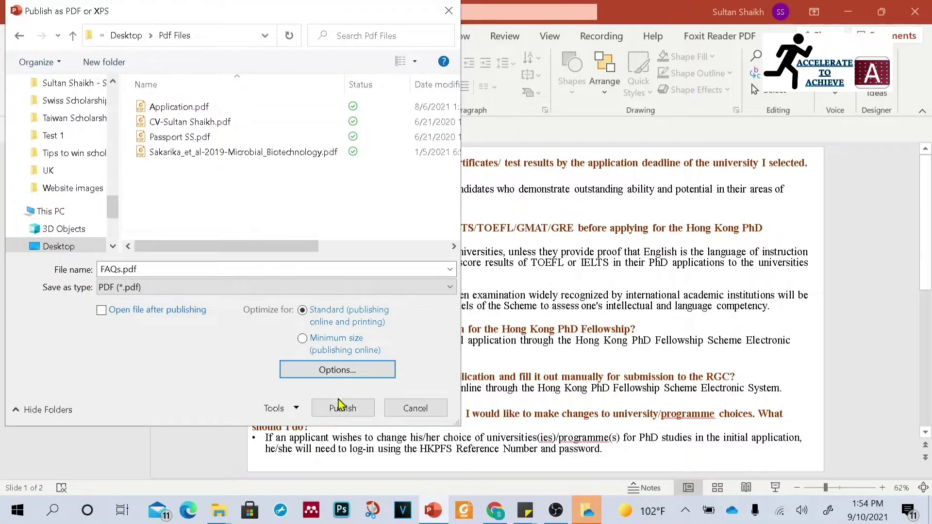
click(324, 411)
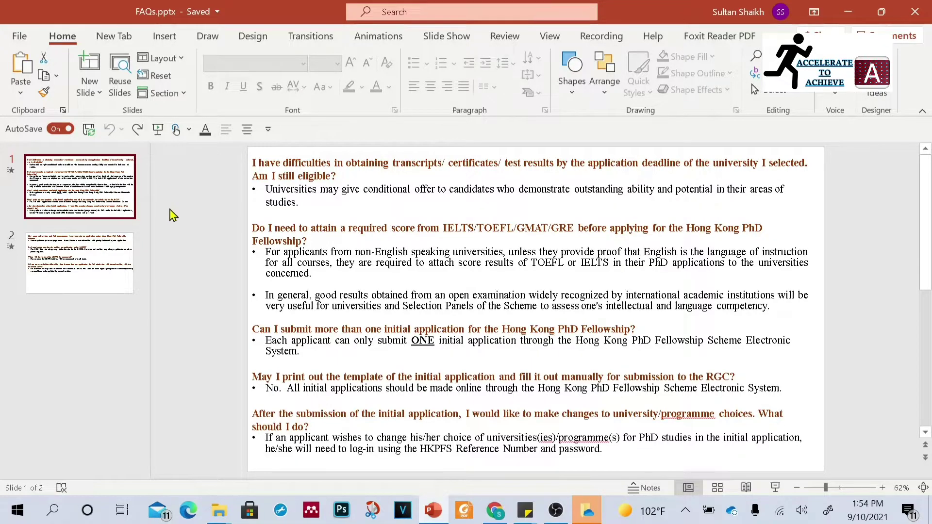
click(20, 38)
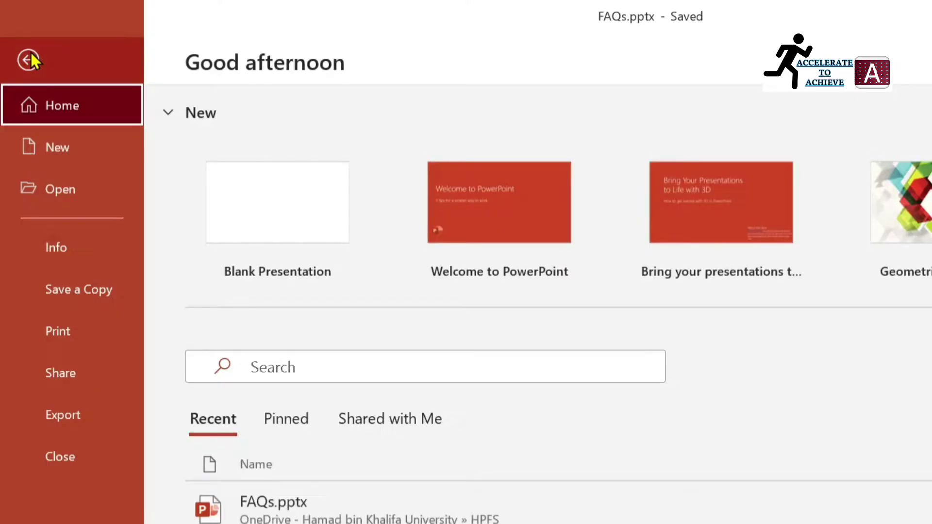
click(80, 318)
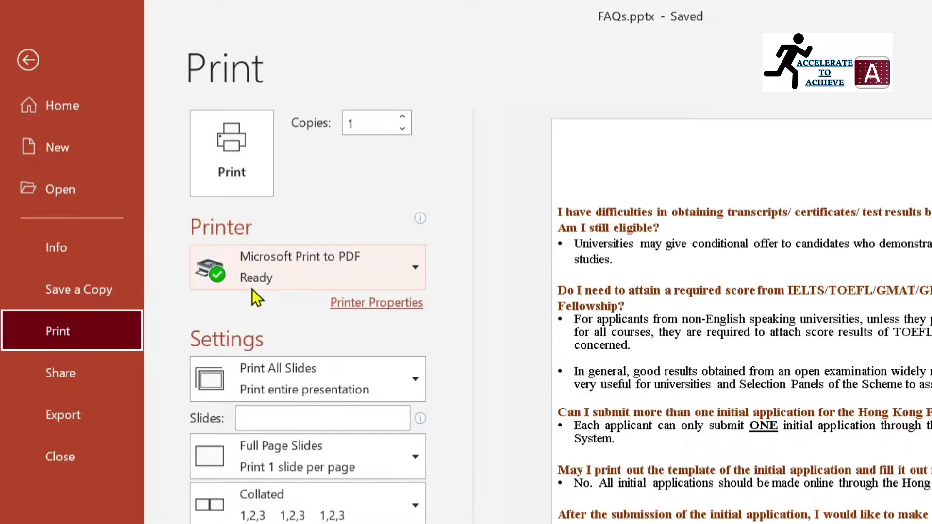
click(234, 260)
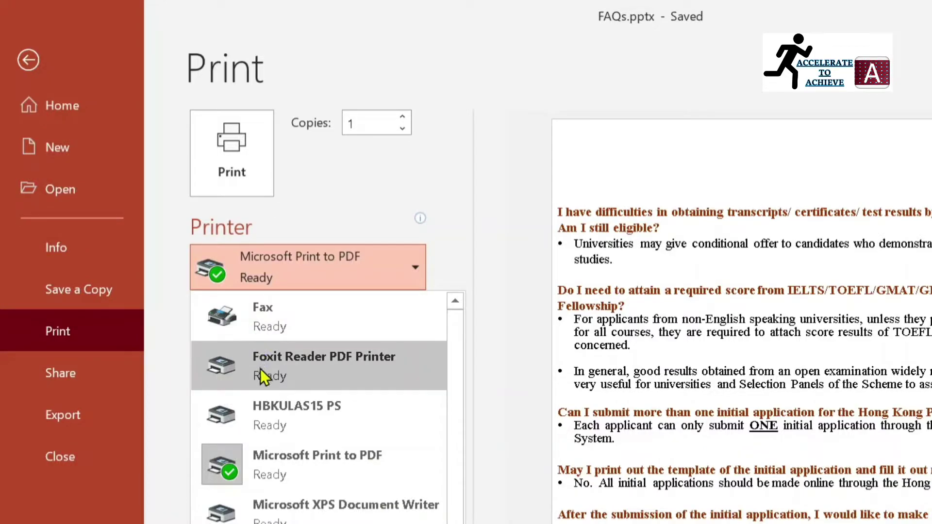
click(295, 466)
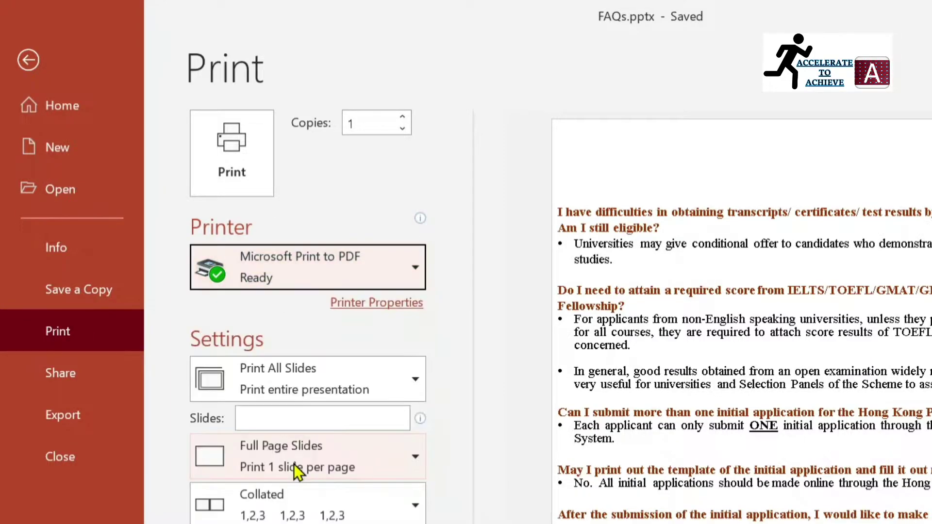
click(256, 165)
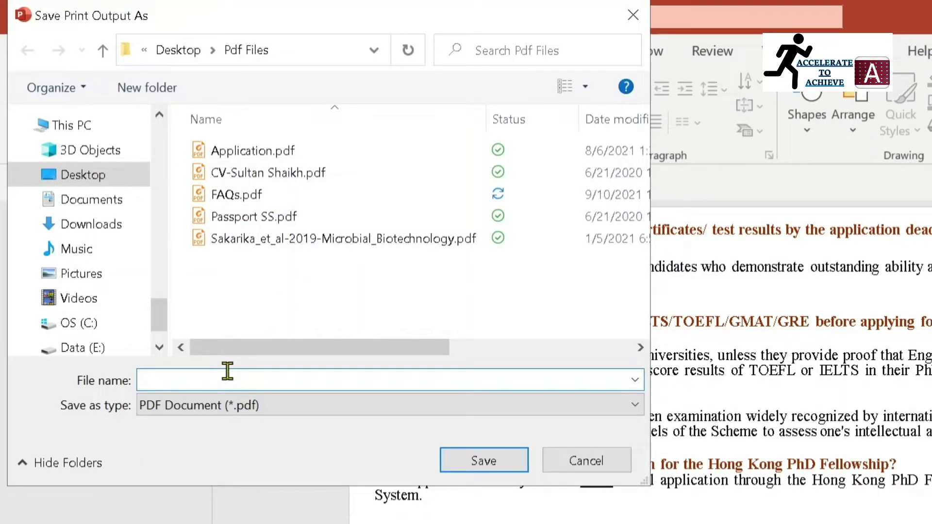
text(ABC)
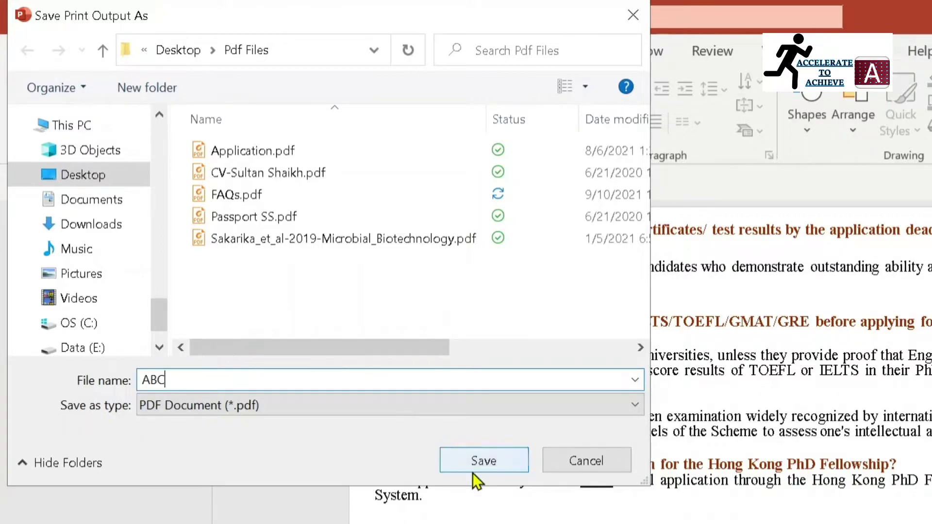
click(462, 459)
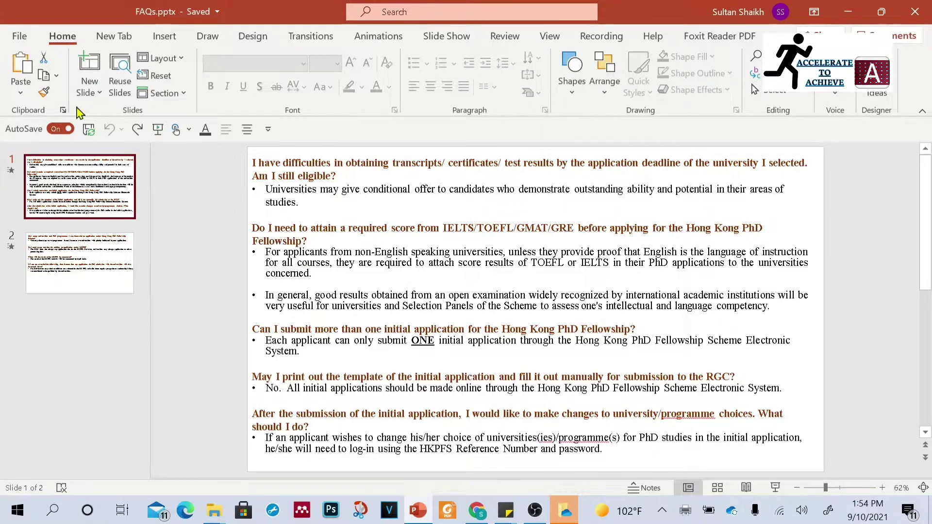
Choose Save a Copy as PDF (*.pdf) and open Save As with FAQs.pdf in HPFS
click(23, 36)
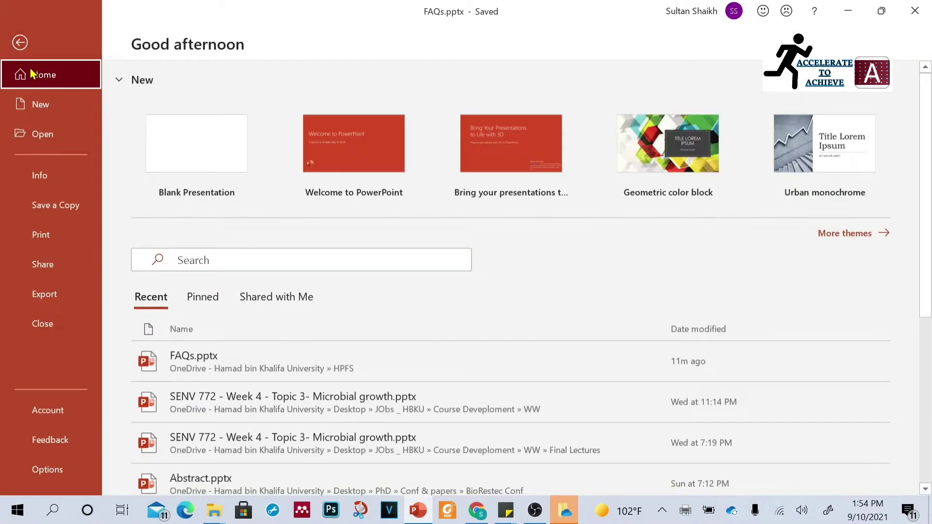
click(66, 211)
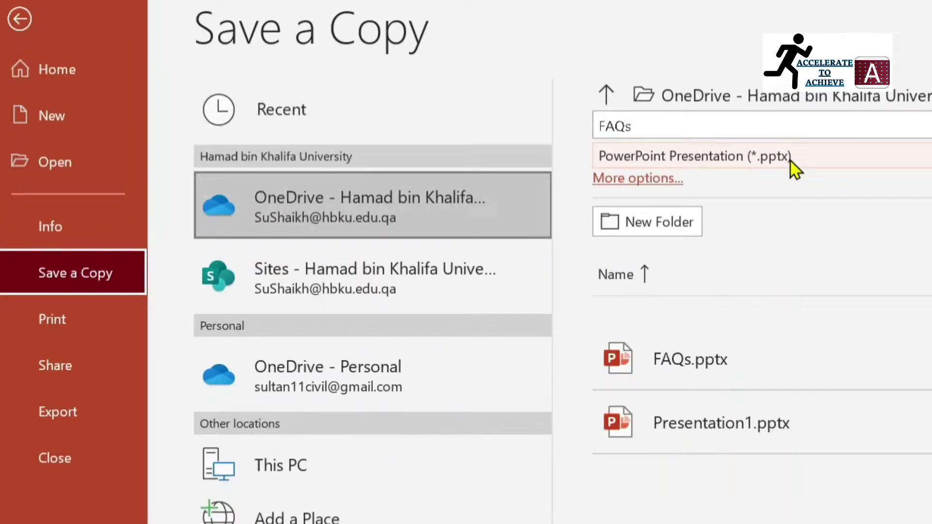
click(791, 161)
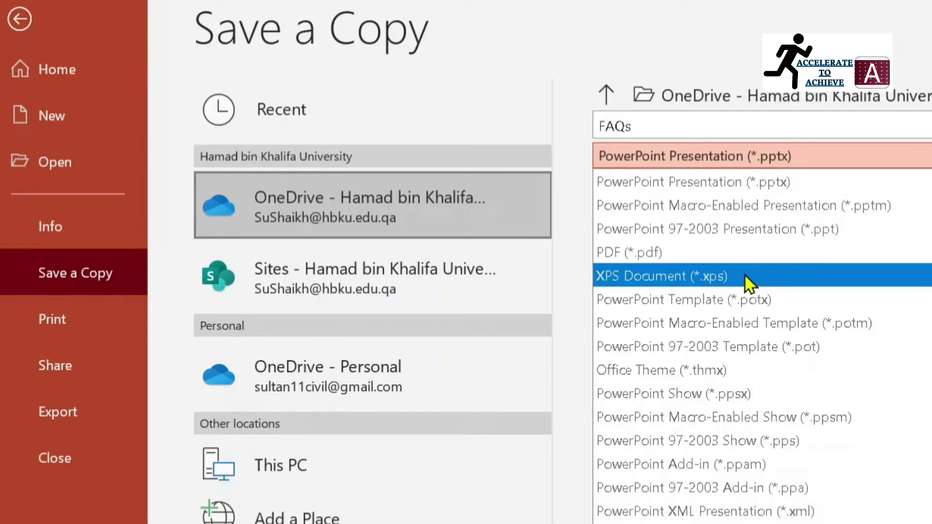
click(745, 261)
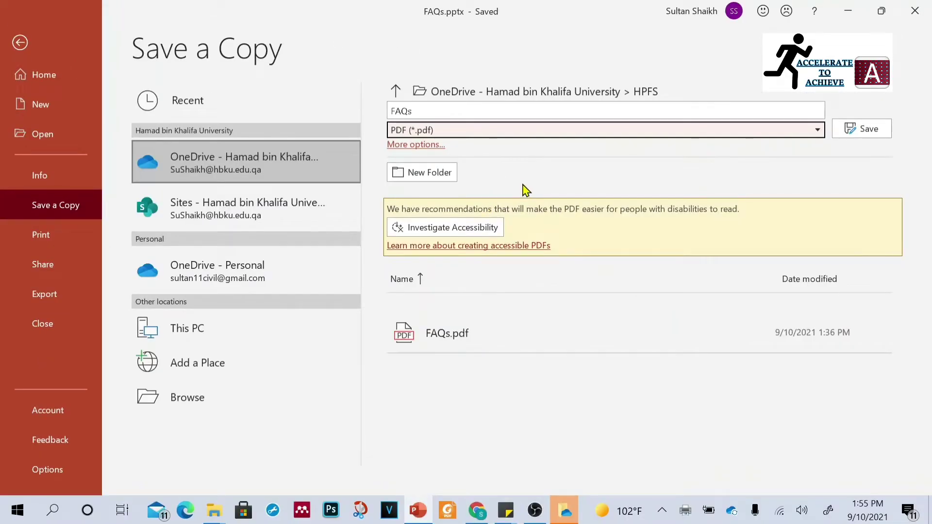
click(258, 408)
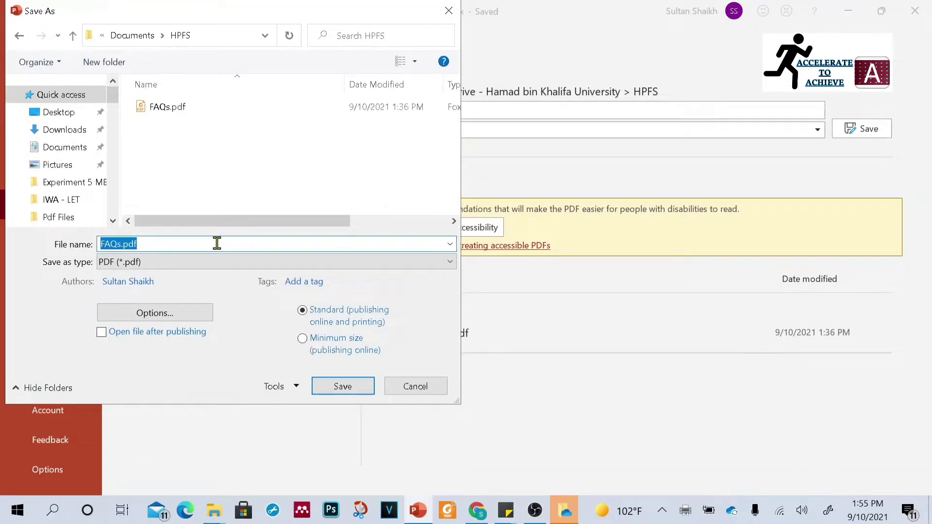
Rename the PDF copy to EDC and save it
text(EDC)
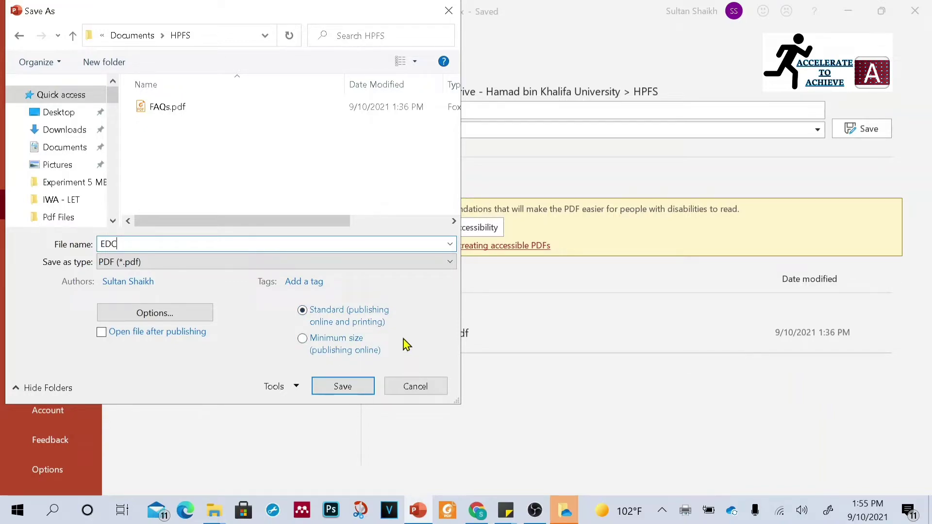
click(343, 386)
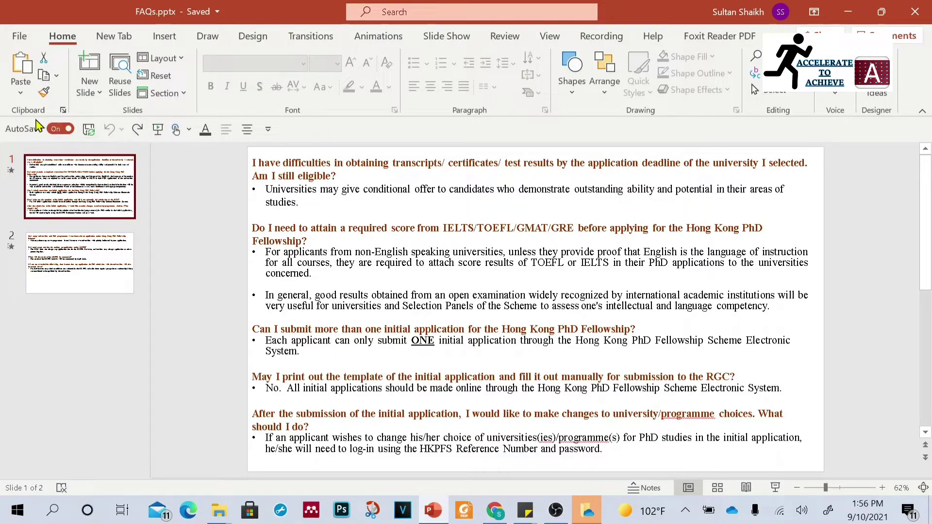
Add E-mail as PDF Attachment from All Commands to the Quick Access Toolbar
right_click(430, 112)
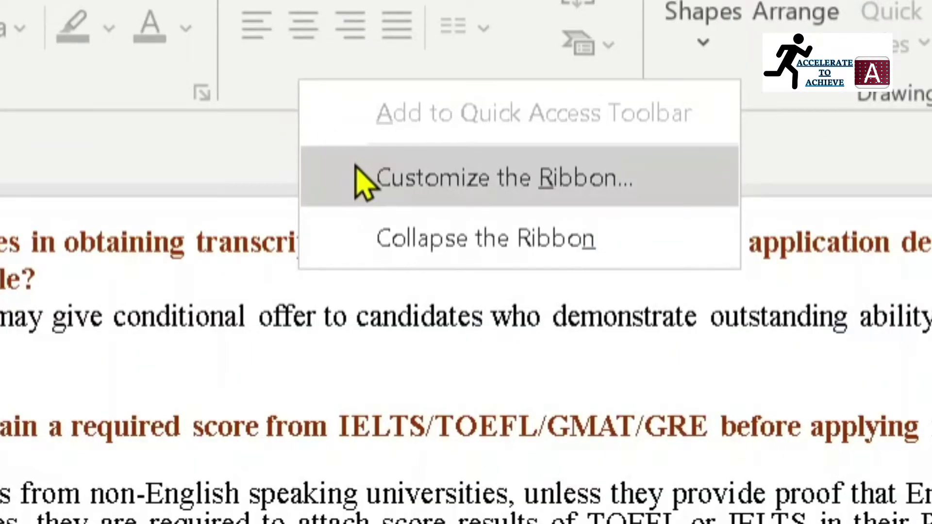
click(451, 140)
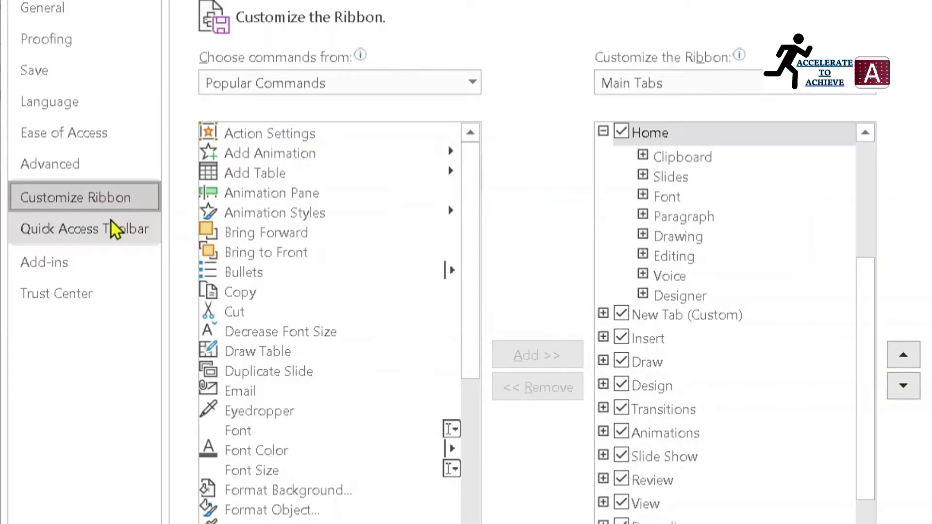
click(113, 229)
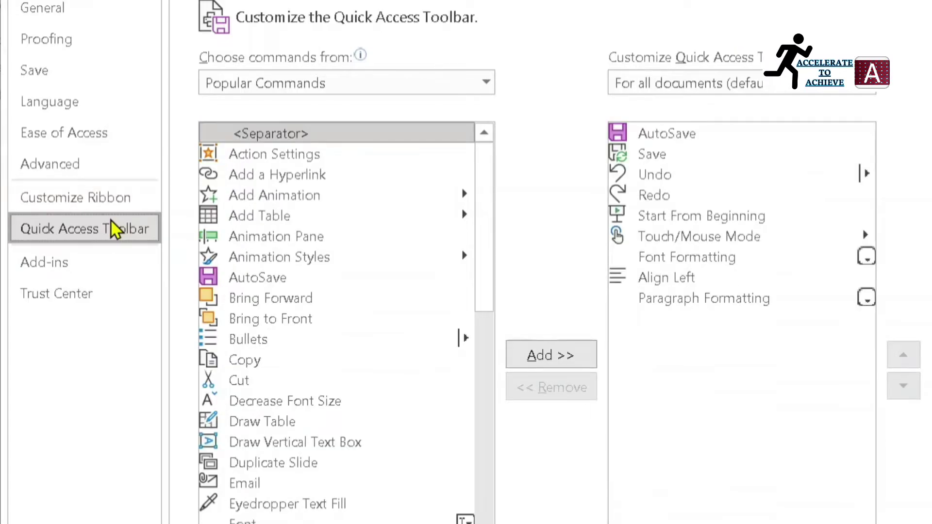
click(486, 83)
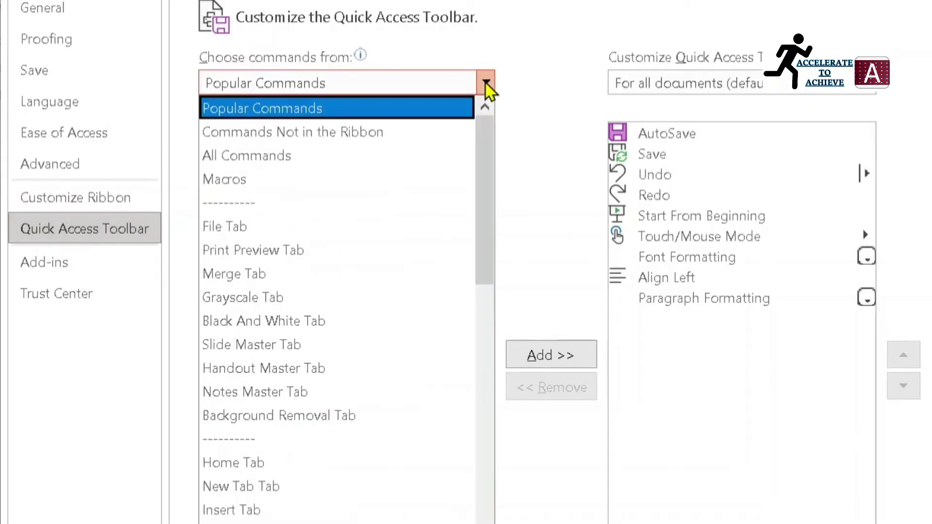
click(430, 165)
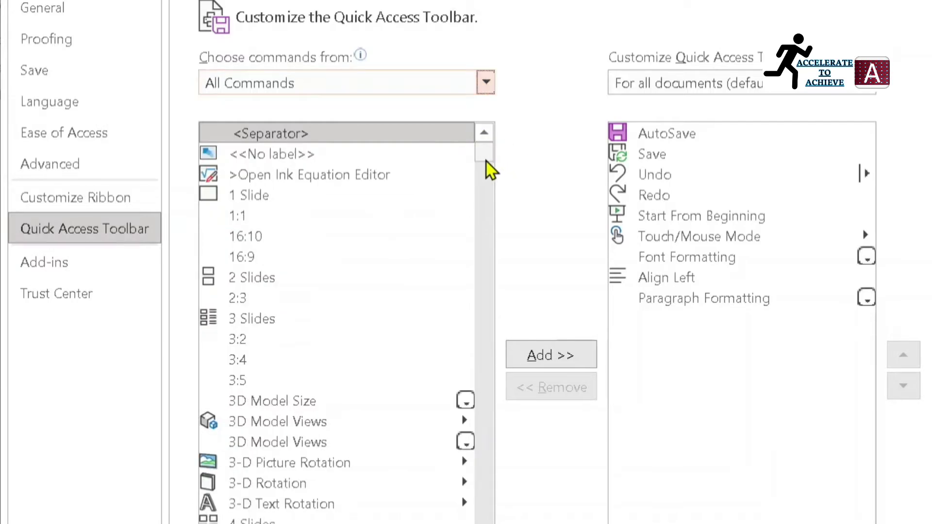
drag(481, 155, 486, 286)
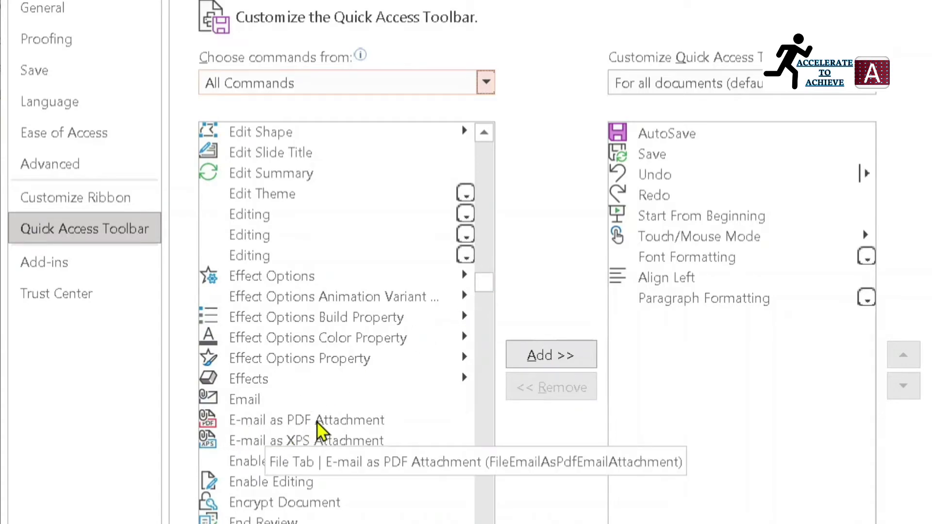
click(337, 420)
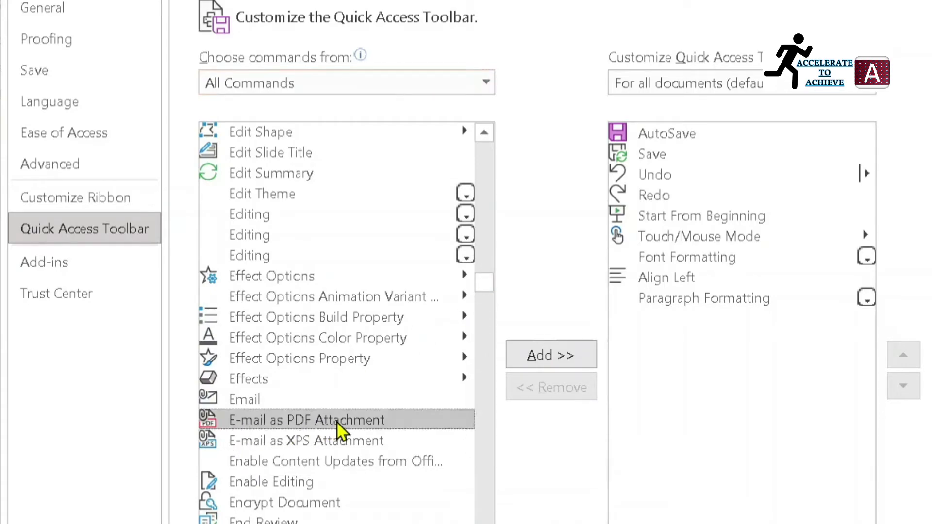
click(529, 361)
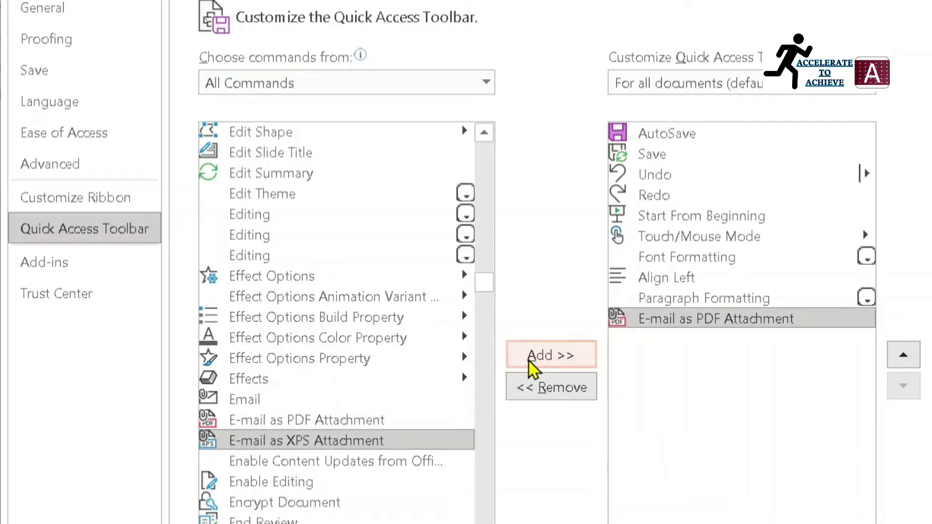
key(Return)
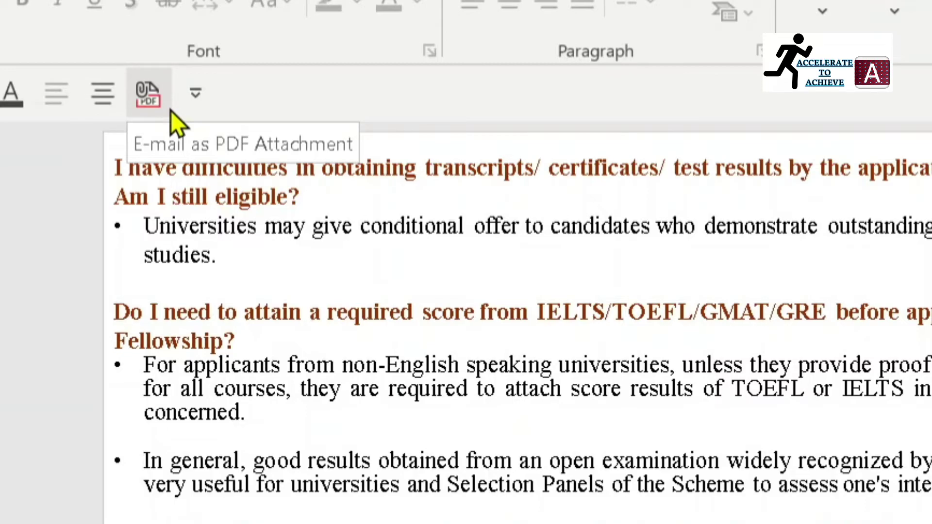
Email FAQs.pdf as an attachment to a suggested recent contact and send it
click(170, 110)
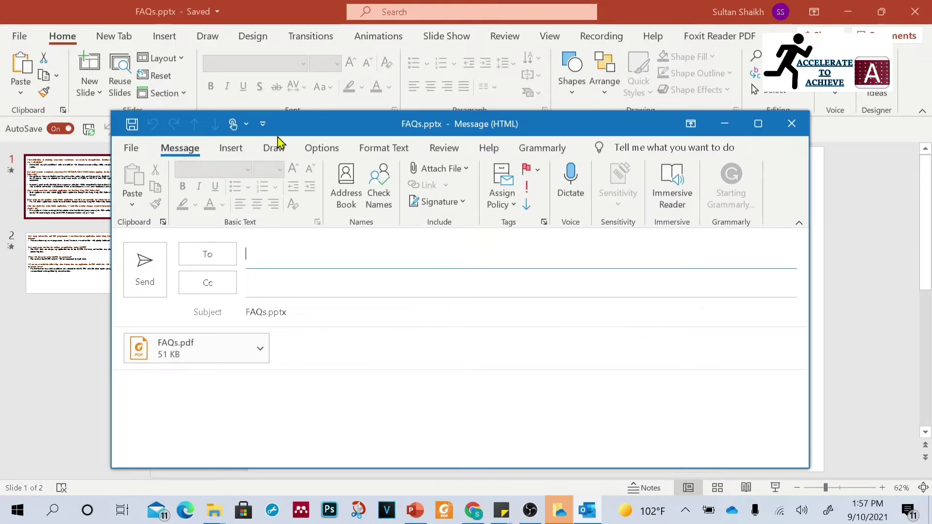
click(295, 265)
text(SU)
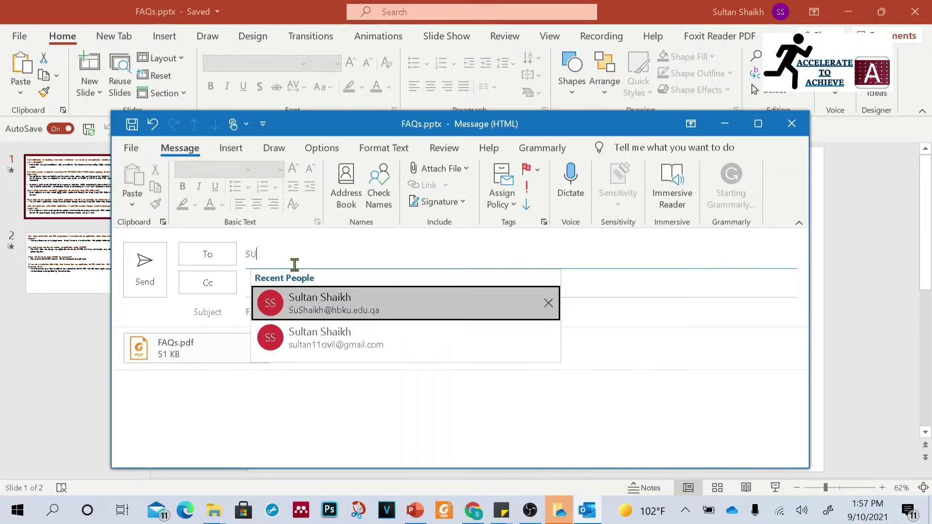
click(304, 297)
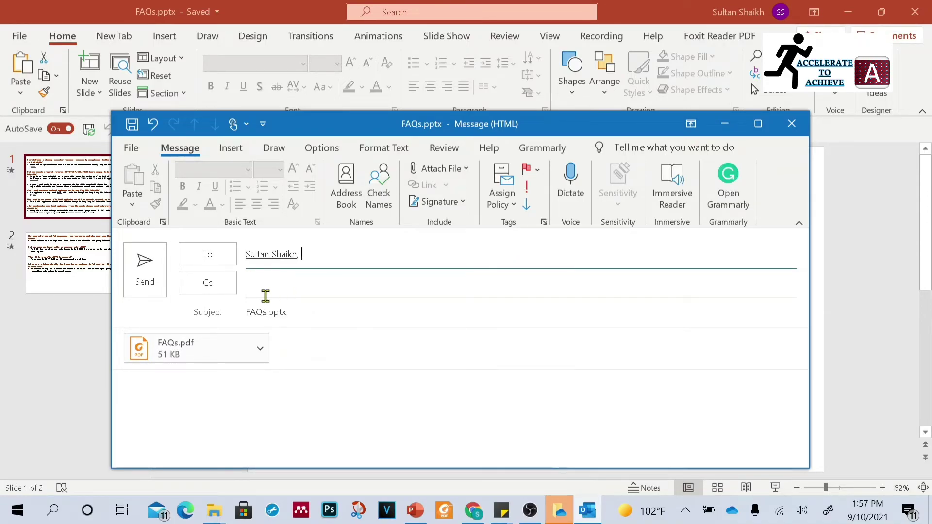
click(146, 272)
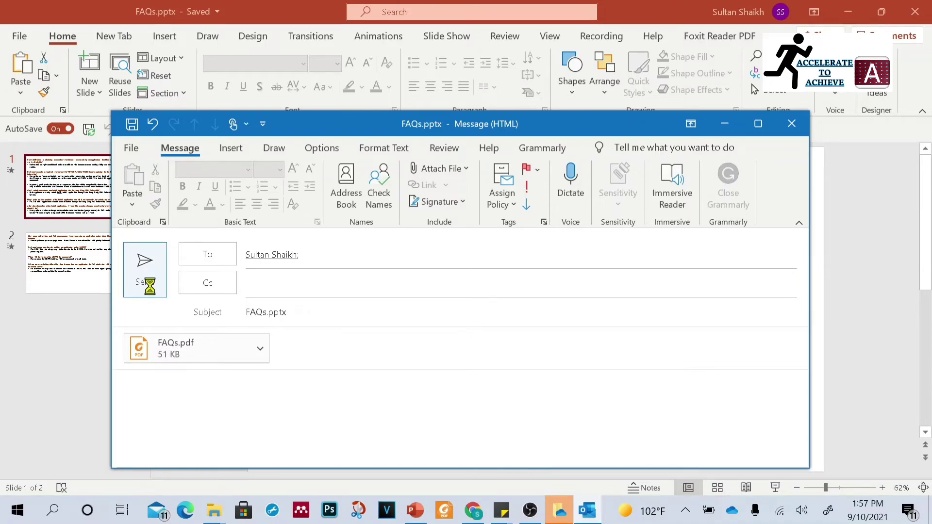